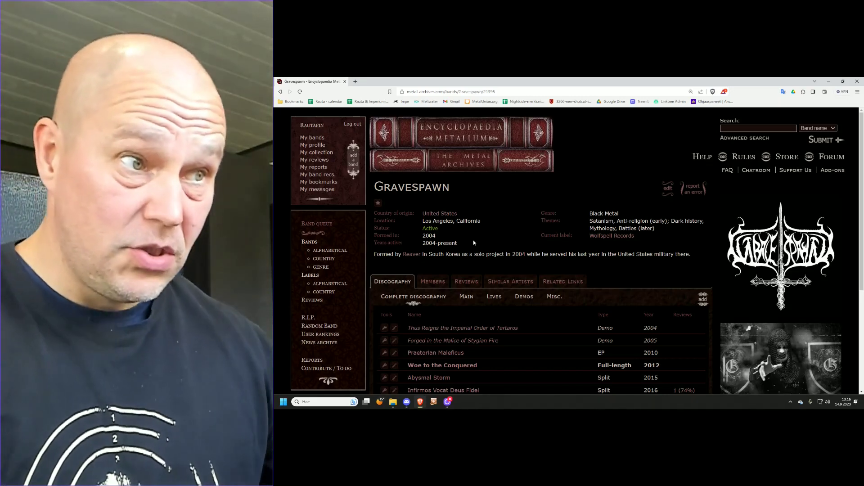
scroll(476, 262, down, 1)
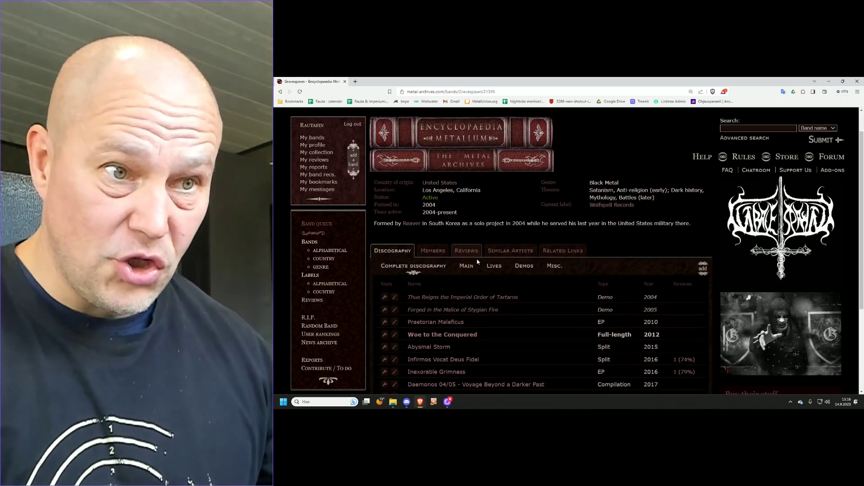
scroll(684, 297, down, 2)
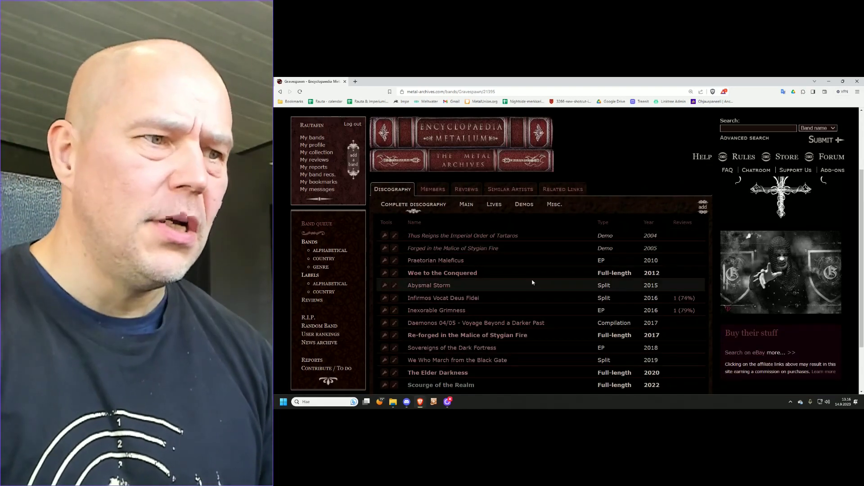
scroll(515, 270, down, 2)
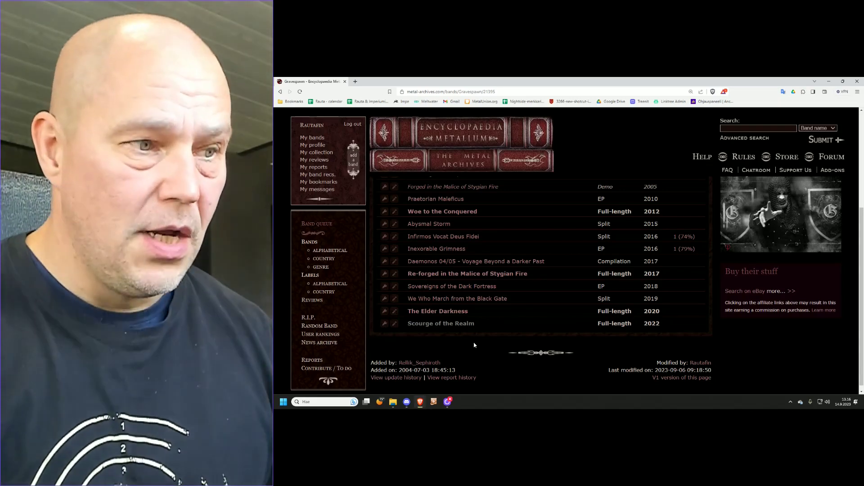
scroll(476, 351, up, 1)
Step: Open Gravespawn's 2022 album 'Scourge of the Realm' from the discography to see its seven-song, 49:13 tracklist
click(469, 355)
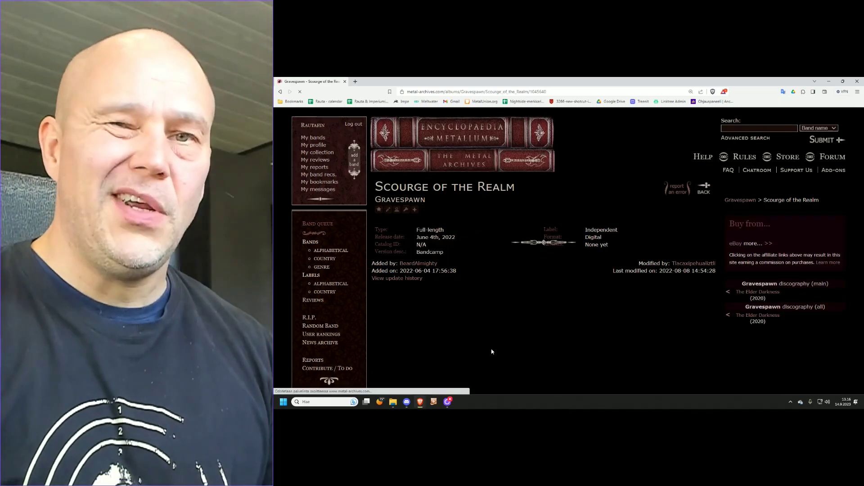
scroll(494, 350, down, 1)
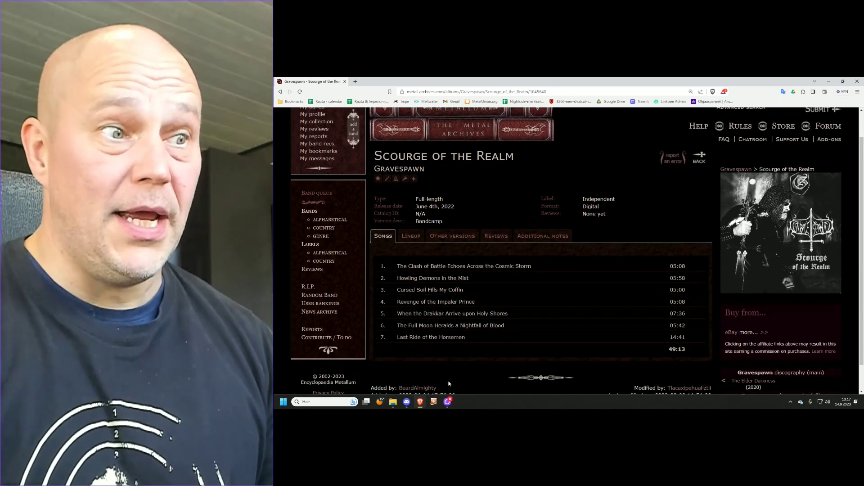